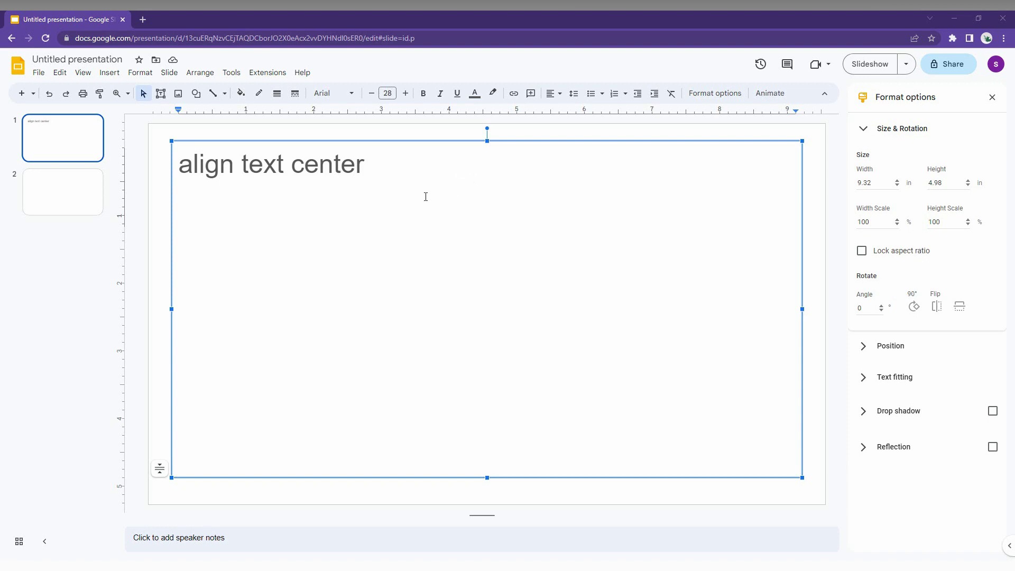
Set the 'align text center' line's horizontal alignment to Center, then deselect it
drag(420, 178, 167, 162)
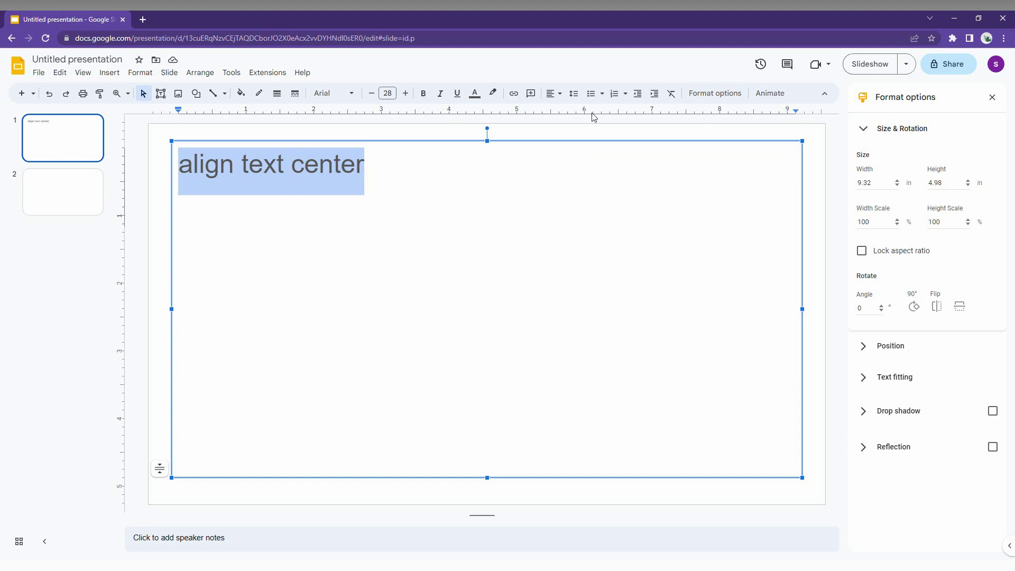
click(553, 98)
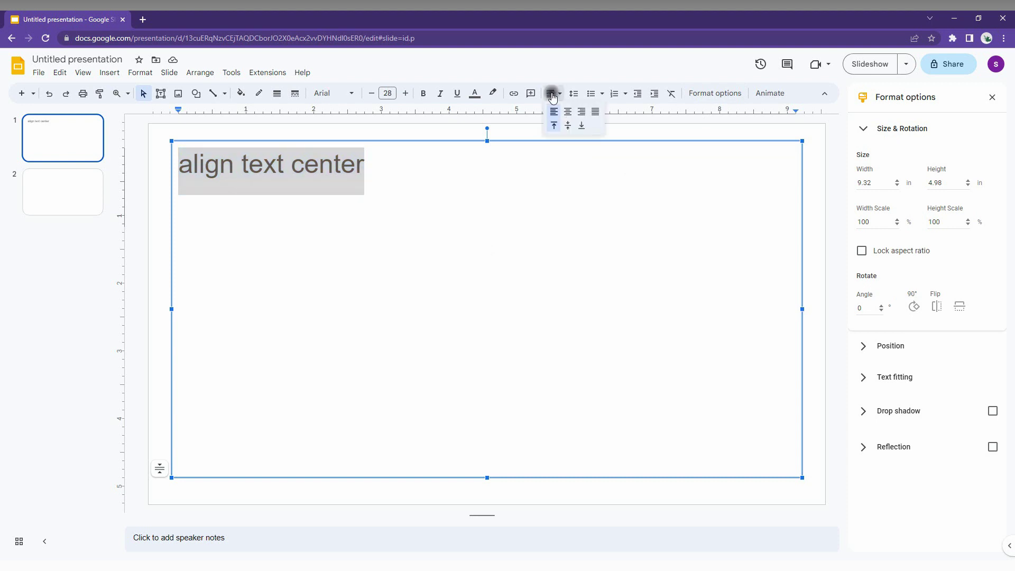
click(568, 113)
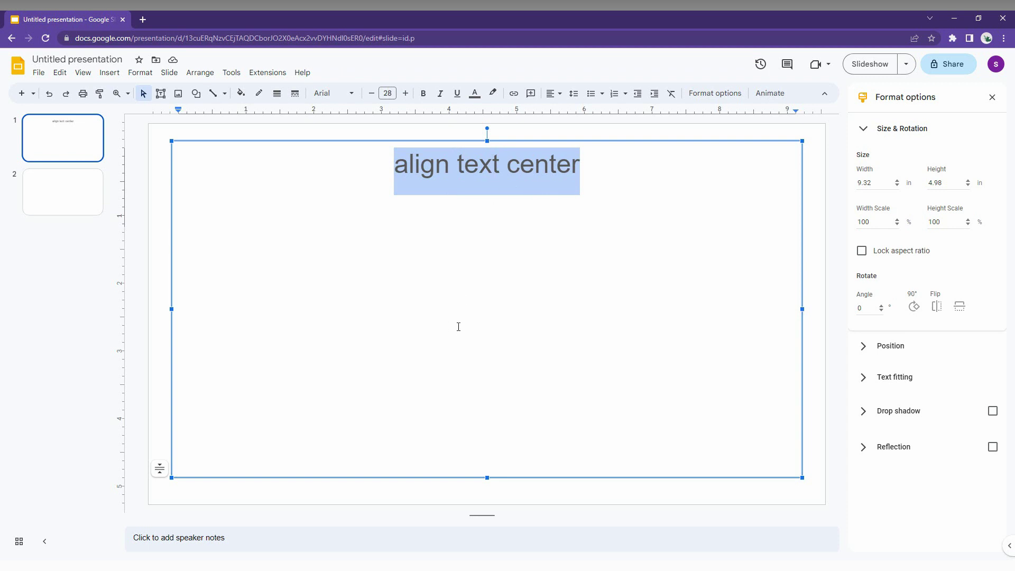
click(395, 159)
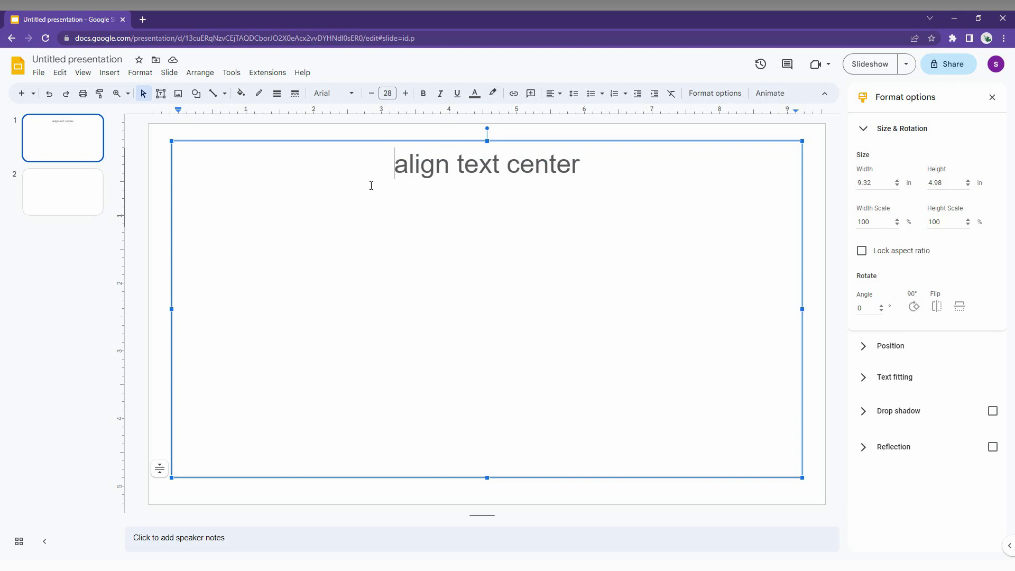
Set the text line's vertical alignment to Middle within the text box
drag(370, 186, 627, 158)
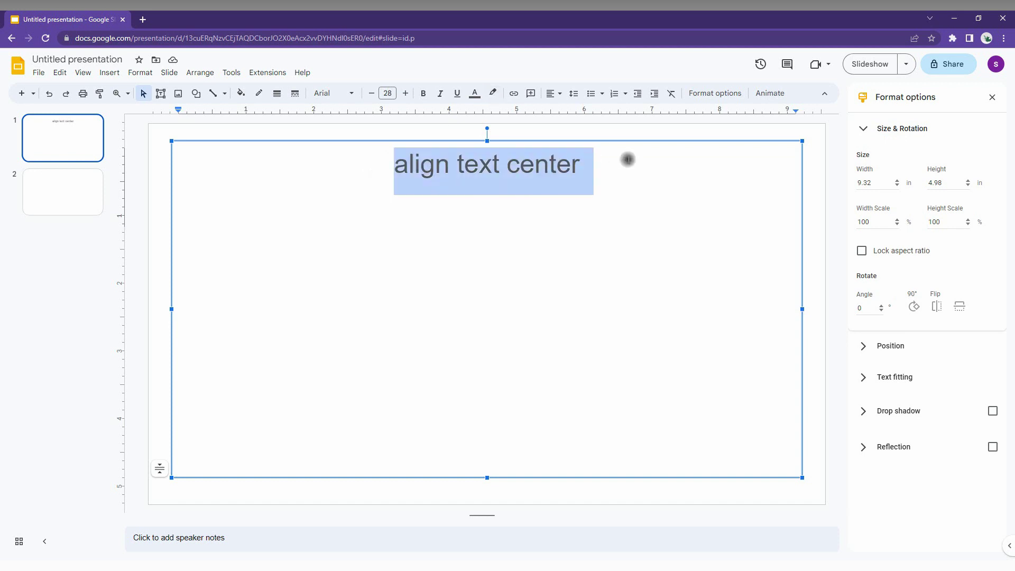
click(561, 95)
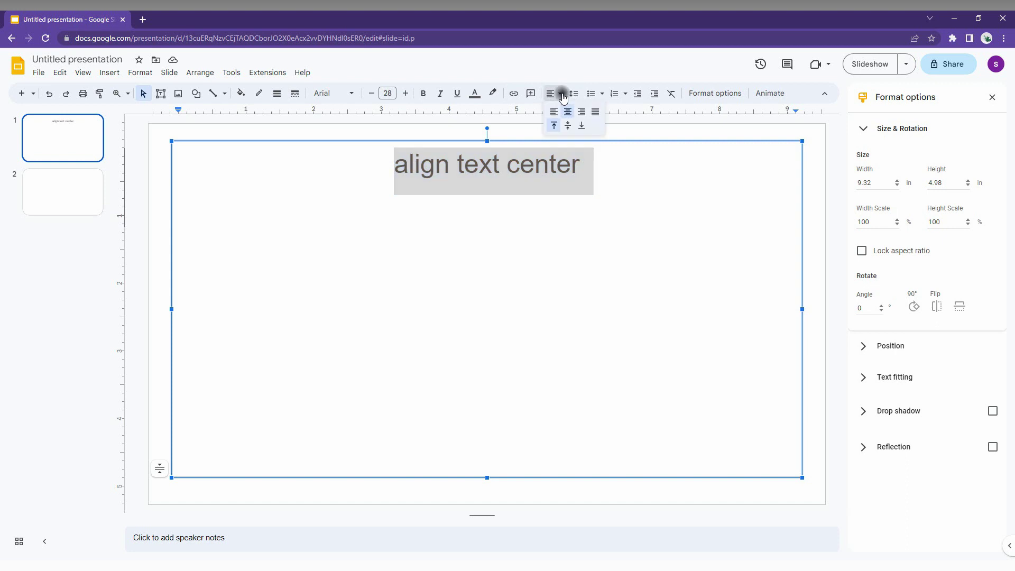
click(567, 126)
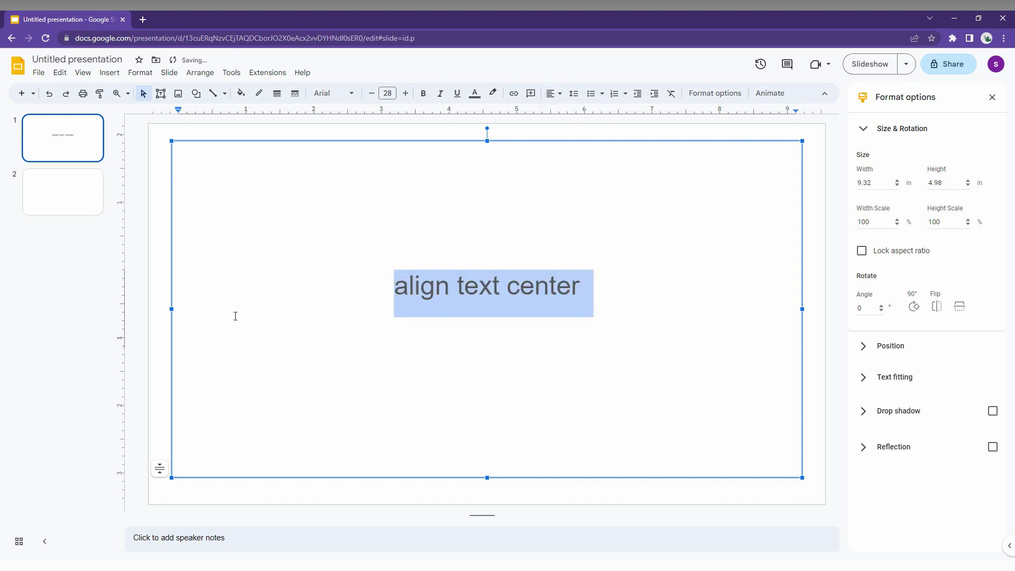
click(493, 286)
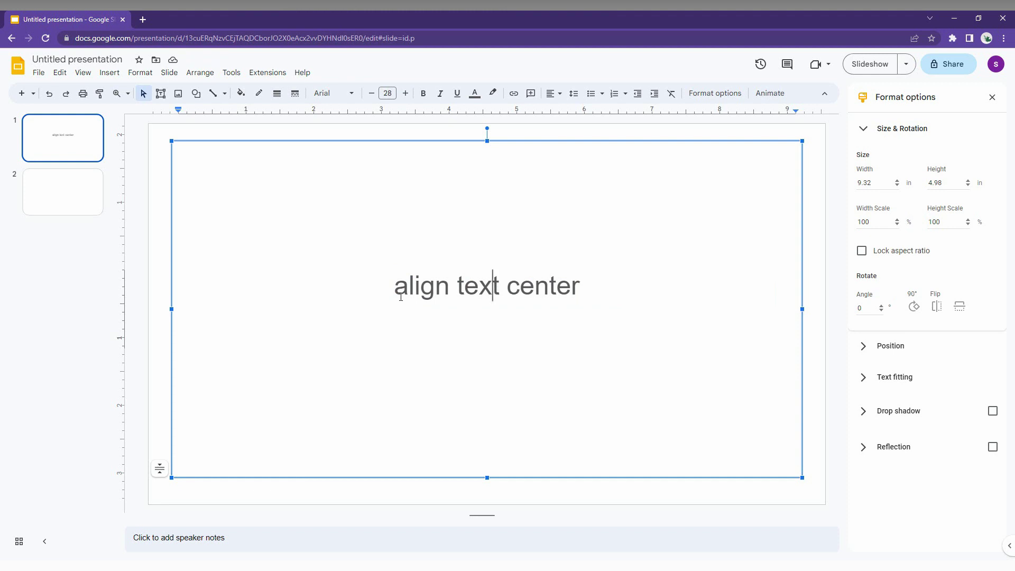
Change the 'align text center' text color from grey to black
drag(395, 285, 639, 308)
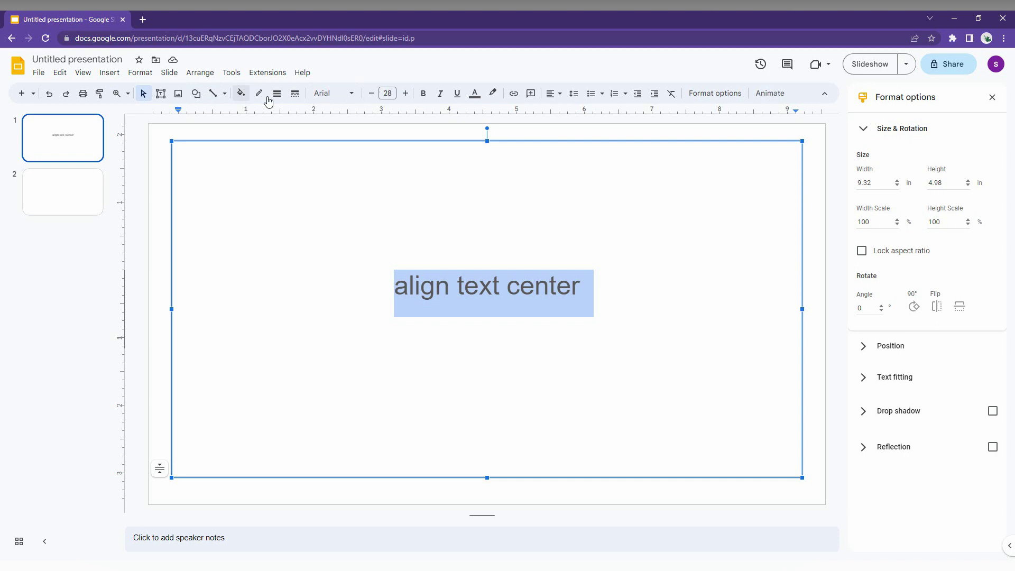
click(478, 95)
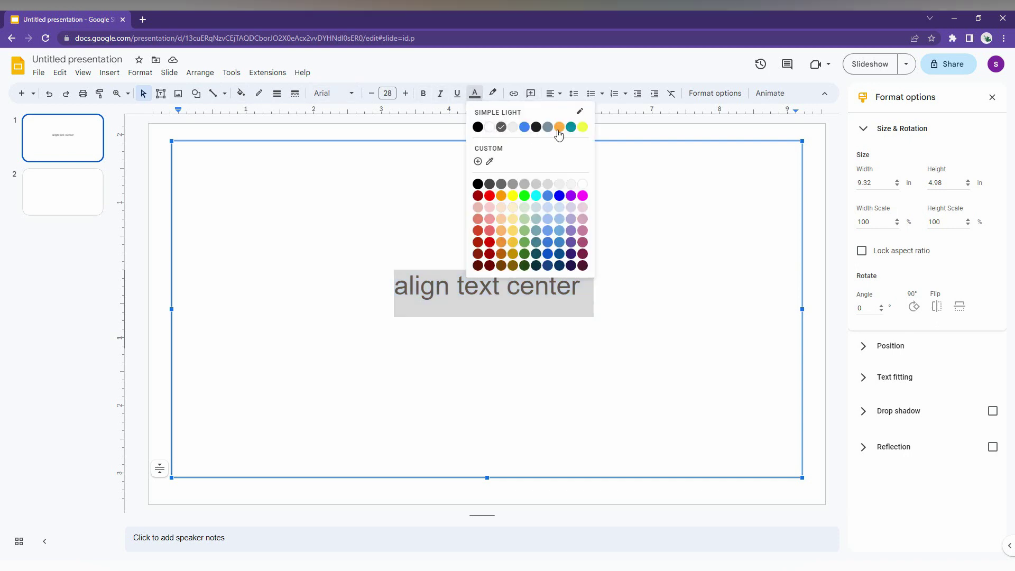
click(479, 129)
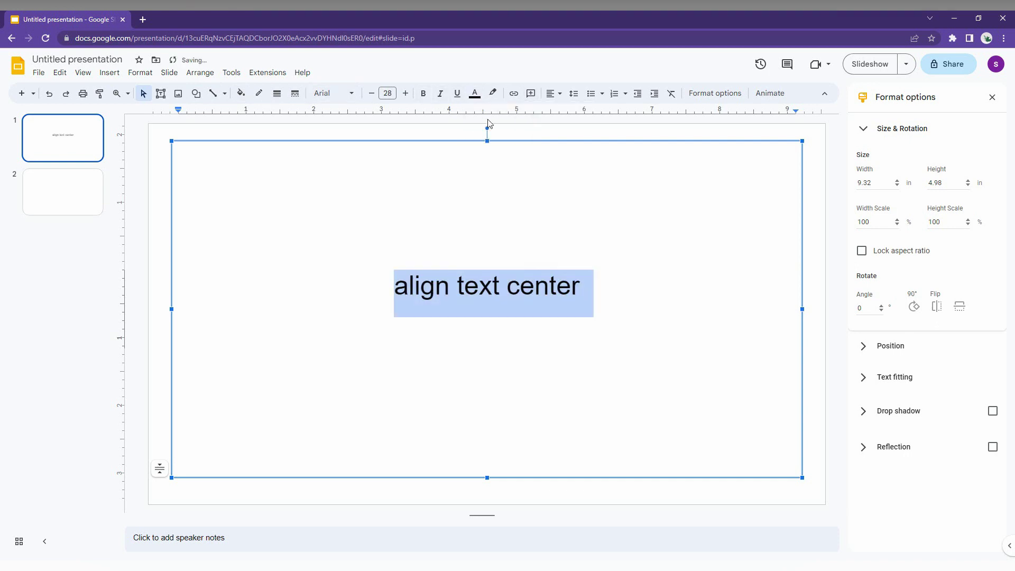
click(554, 94)
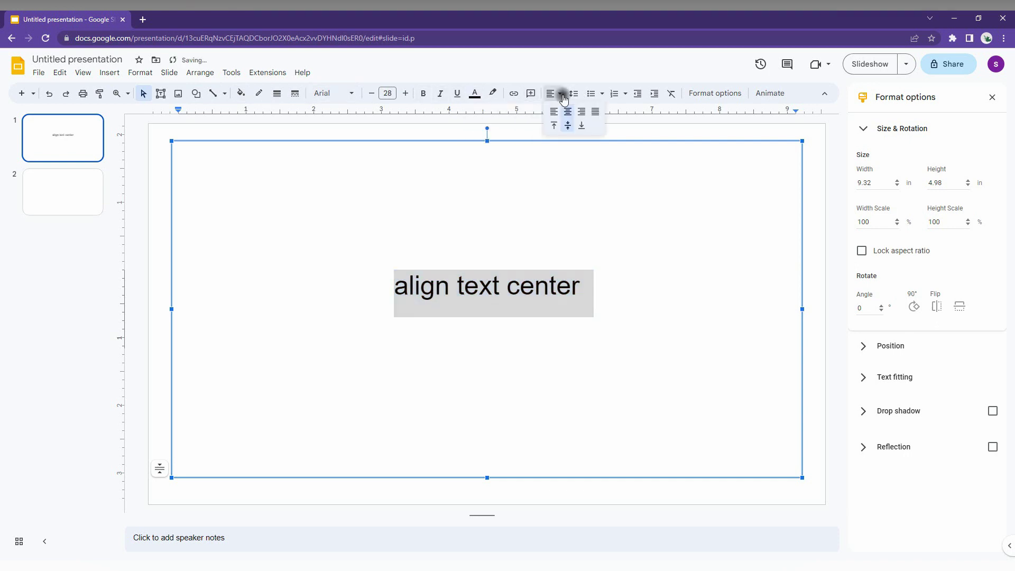
click(555, 126)
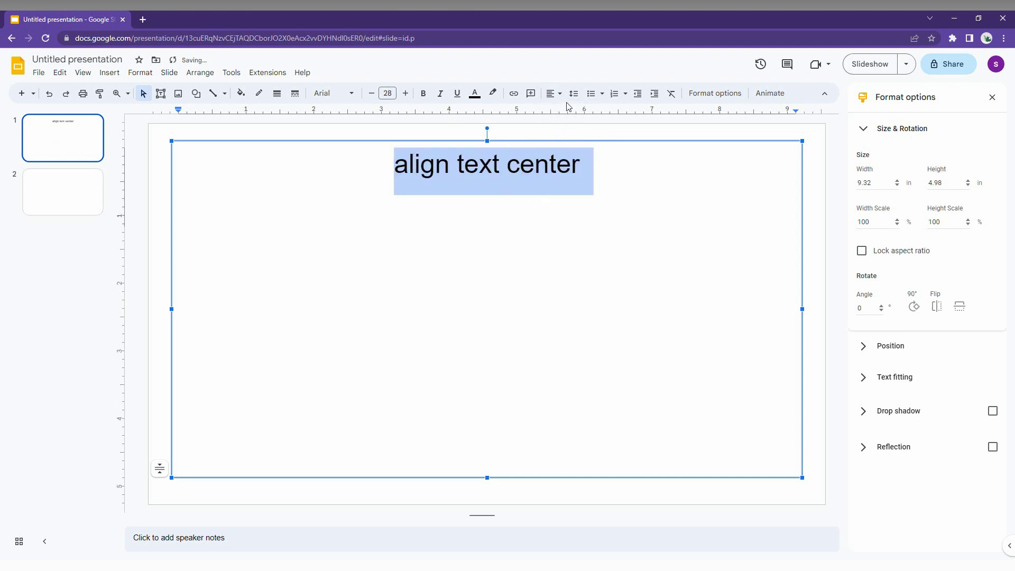
click(561, 95)
click(582, 127)
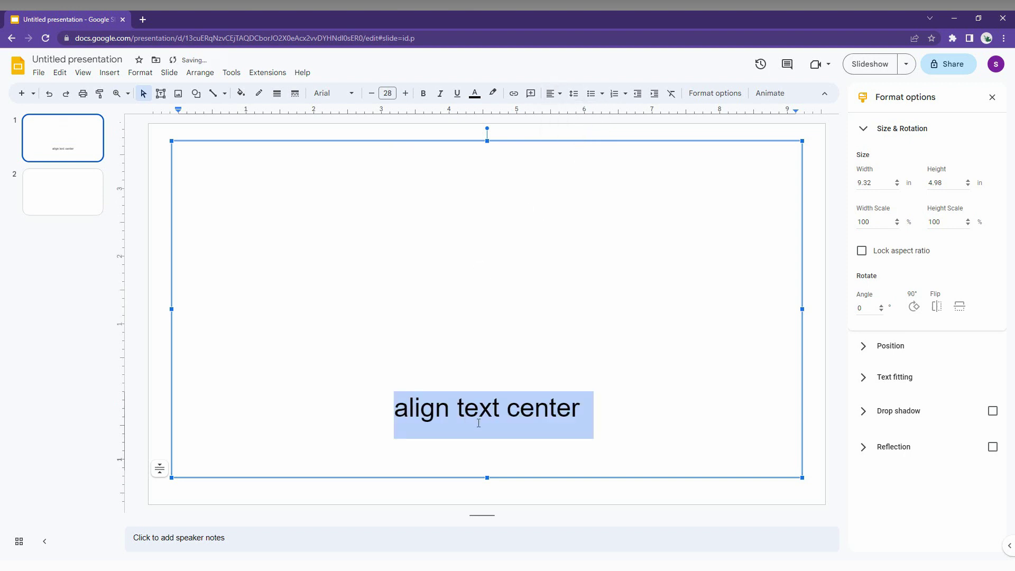
click(560, 95)
click(566, 127)
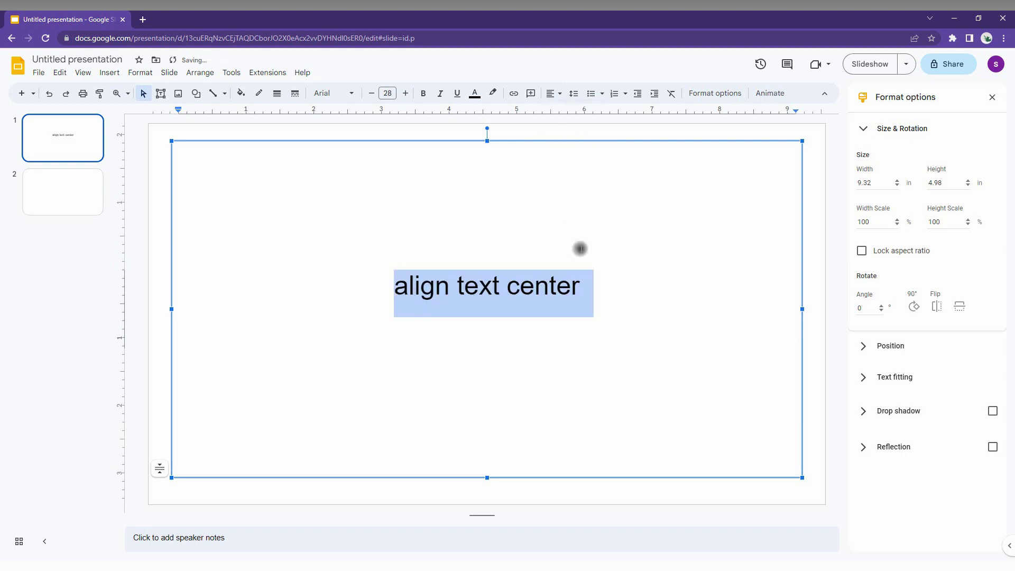
click(581, 250)
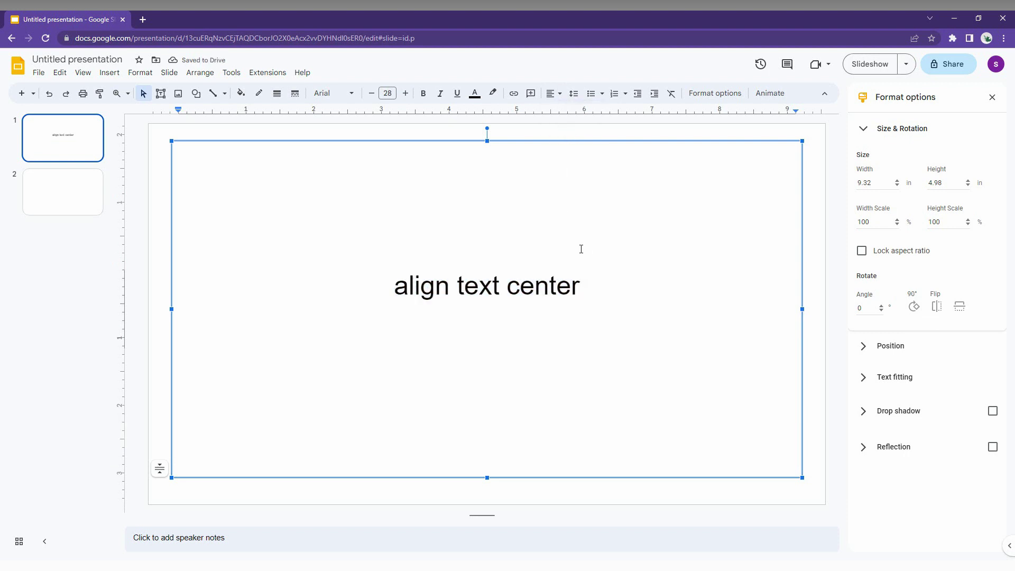